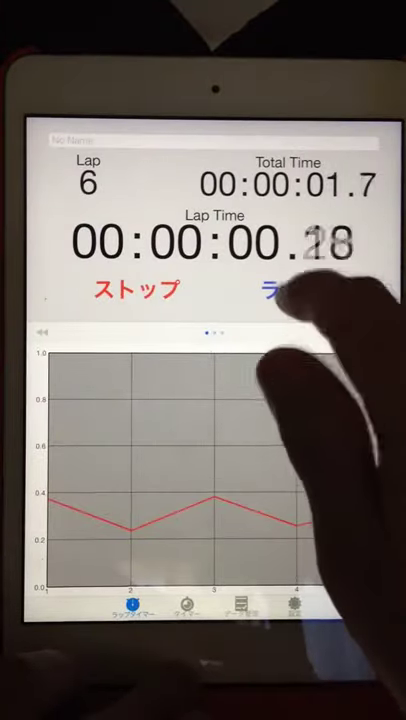
Start the stopwatch, record laps through lap 34, and stop at 10.0 seconds total.
click(292, 289)
click(292, 289)
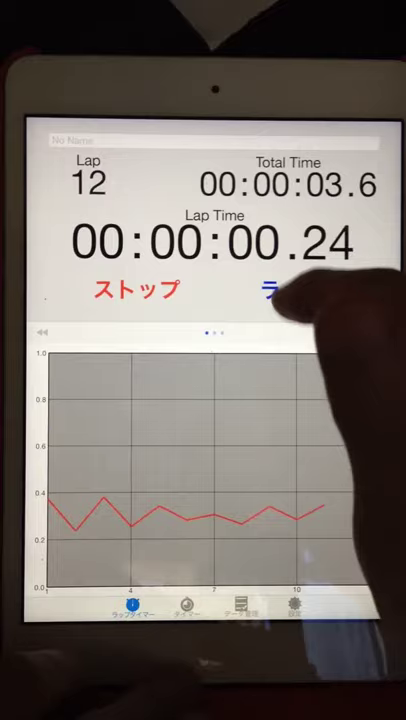
click(292, 289)
click(292, 289)
click(292, 289)
click(292, 289)
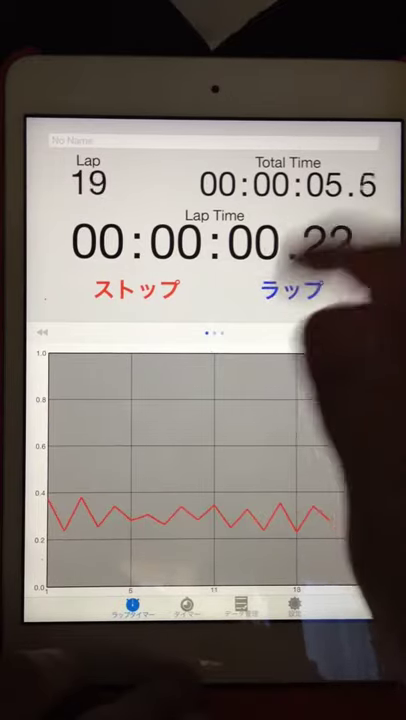
click(292, 289)
click(292, 289)
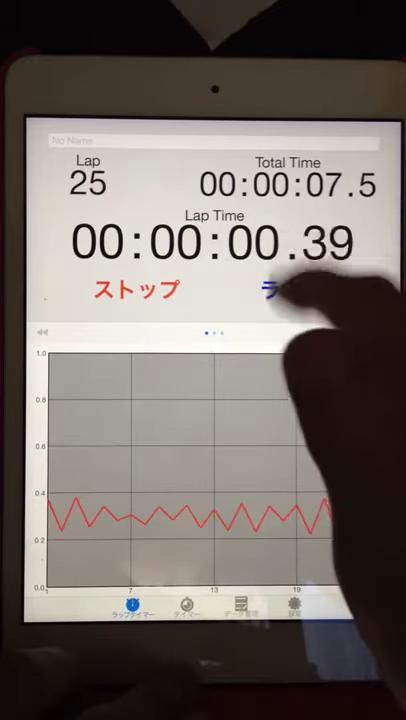
click(292, 289)
click(292, 289)
click(292, 289)
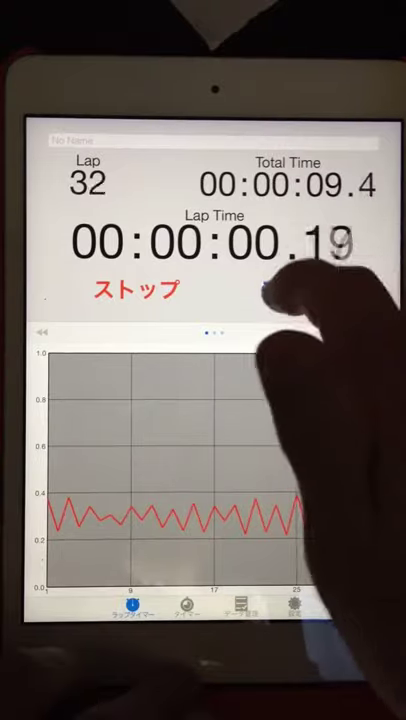
click(137, 289)
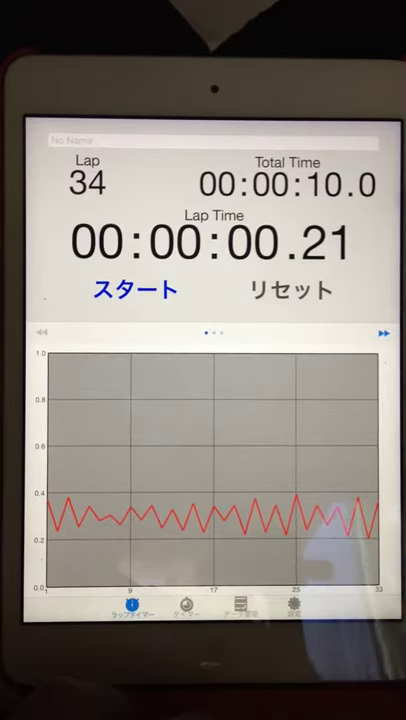
Swipe the lap list beside the graph to show the earliest laps, ending at Lap 1.
drag(380, 450, 150, 450)
scroll(320, 470, down, 8)
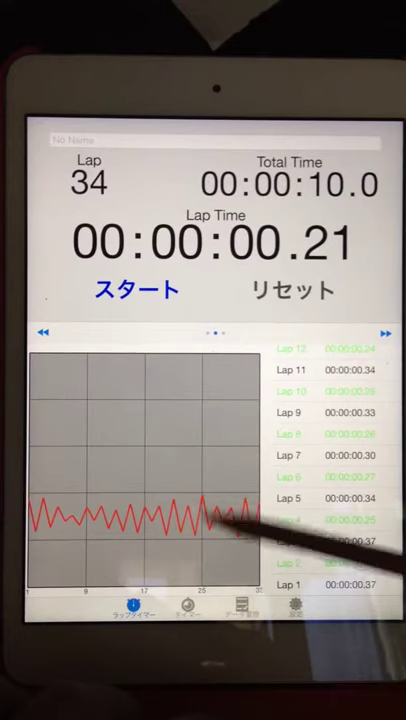
scroll(330, 470, up, 5)
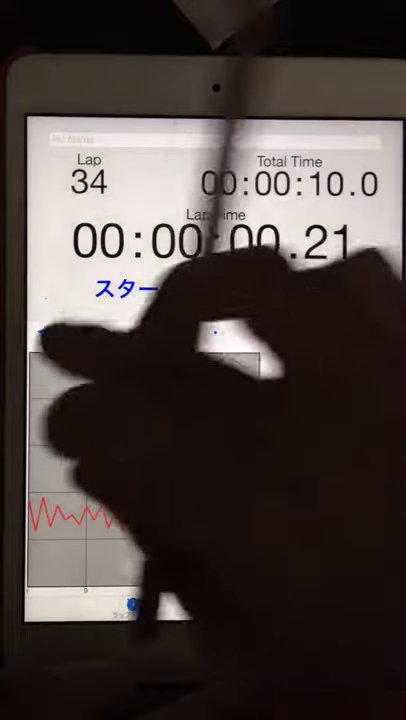
drag(120, 460, 320, 460)
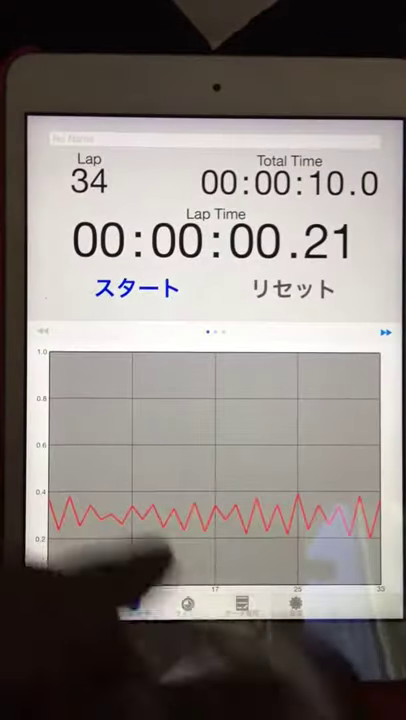